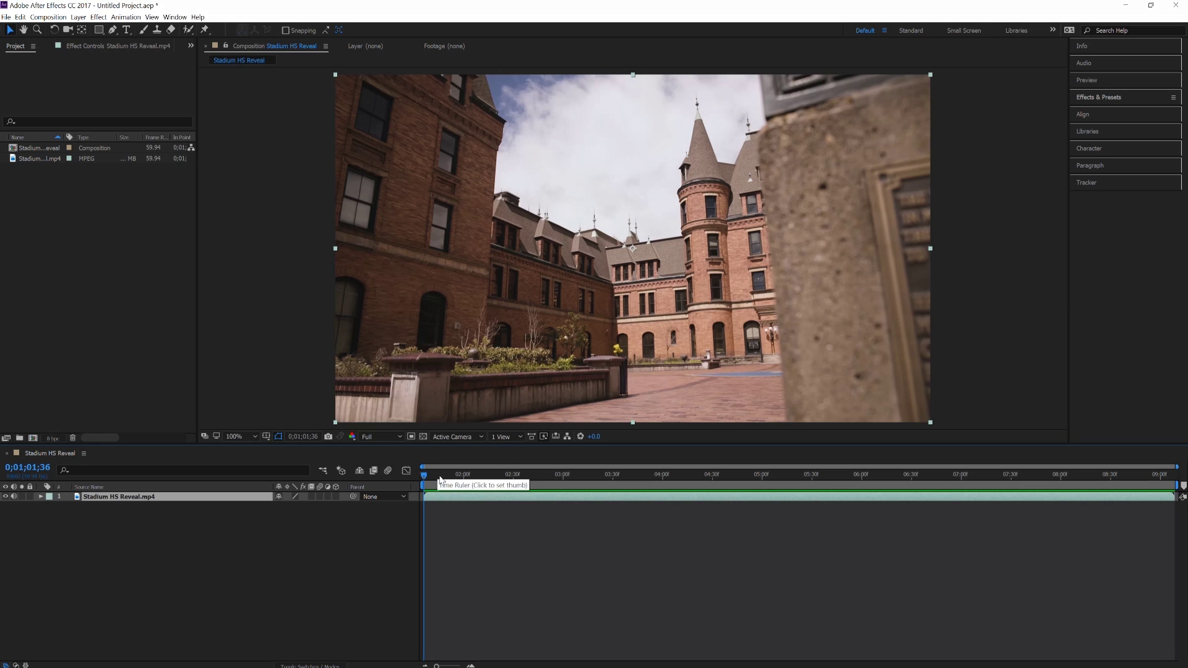
Set the current time to about 0;01;01;38 in the Stadium HS Reveal composition
mouse_move(440, 478)
left_mouse_down()
mouse_move(473, 477)
mouse_move(427, 476)
left_mouse_up()
Apply fayIN to Stadium HS Reveal.mp4 as its background effect, then move to 0;01;09;00
left_click(1114, 98)
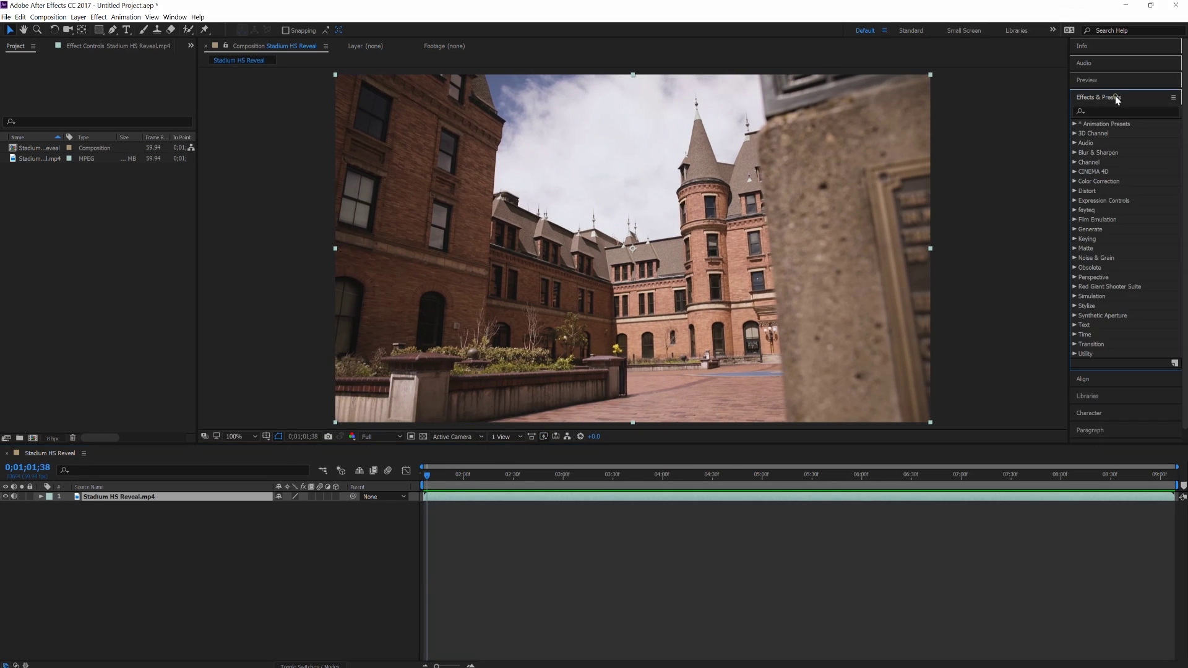
left_click(1116, 111)
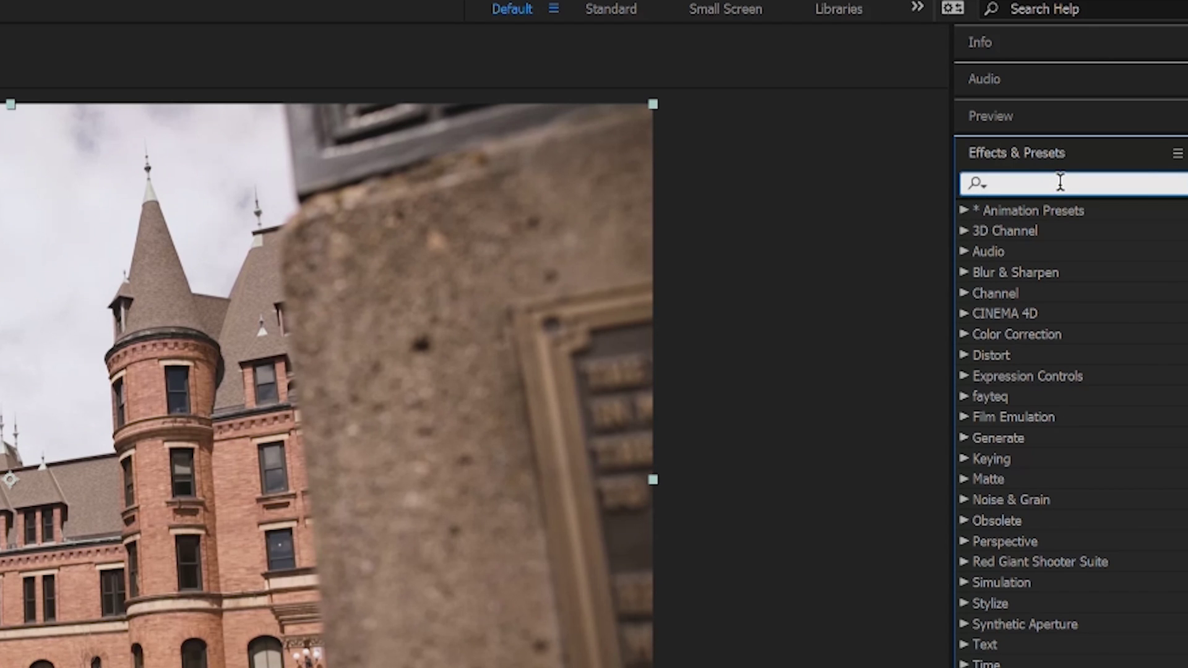
type("fayimn")
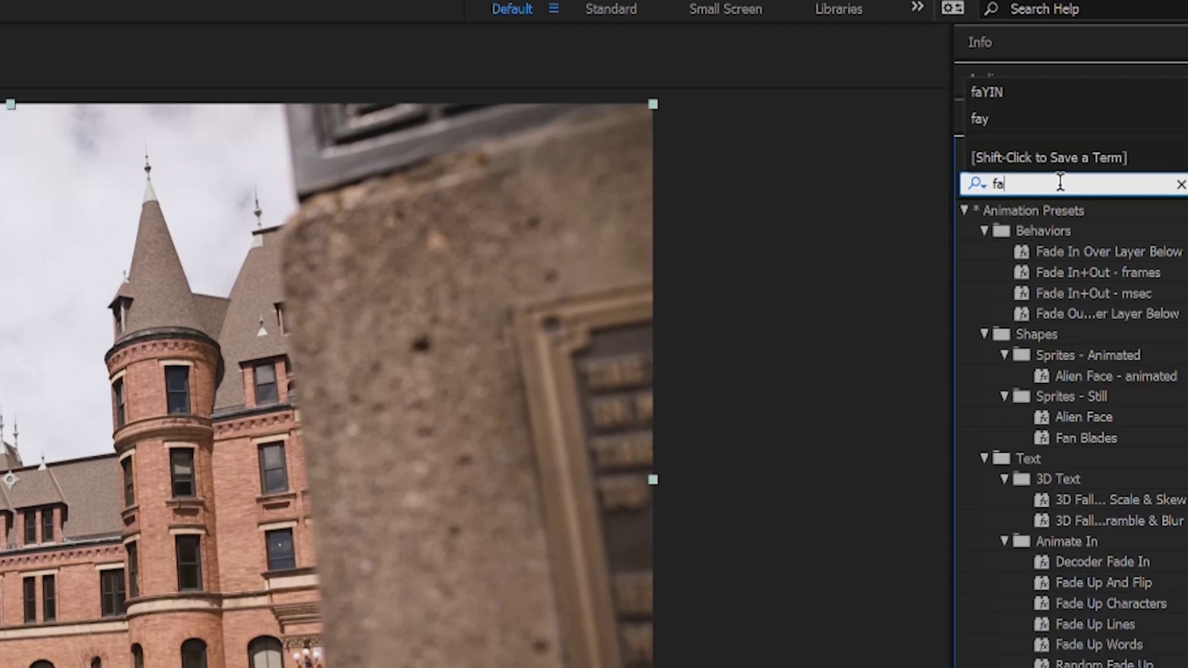
key("BackSpace")
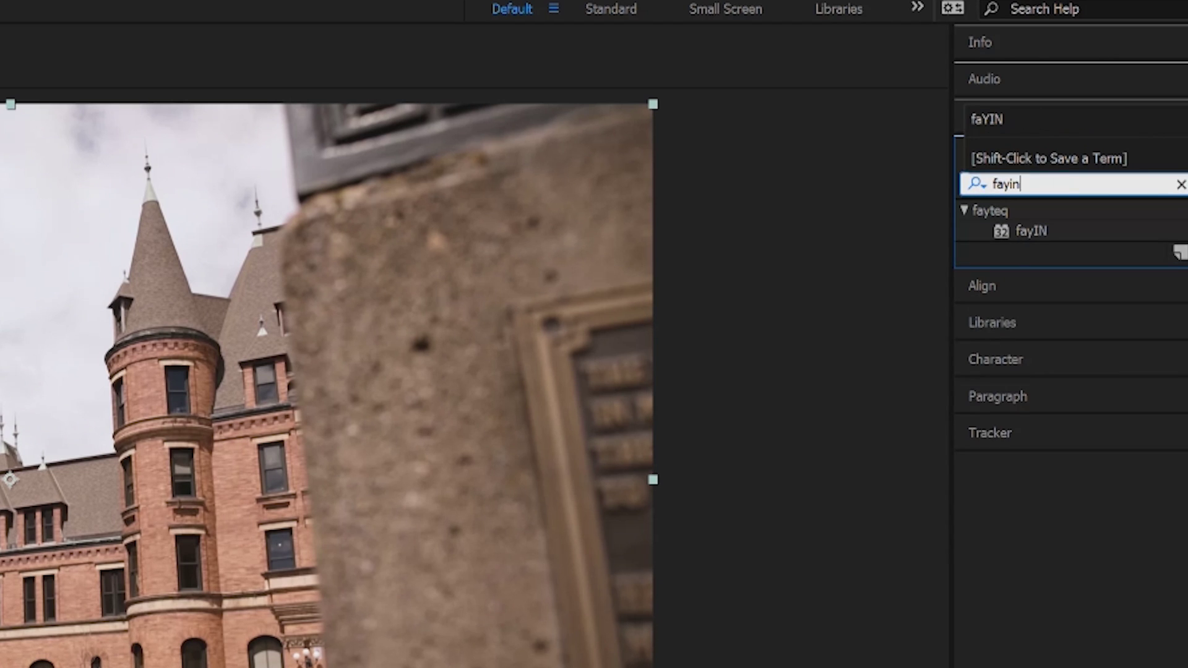
left_click_drag(1093, 229, 478, 496)
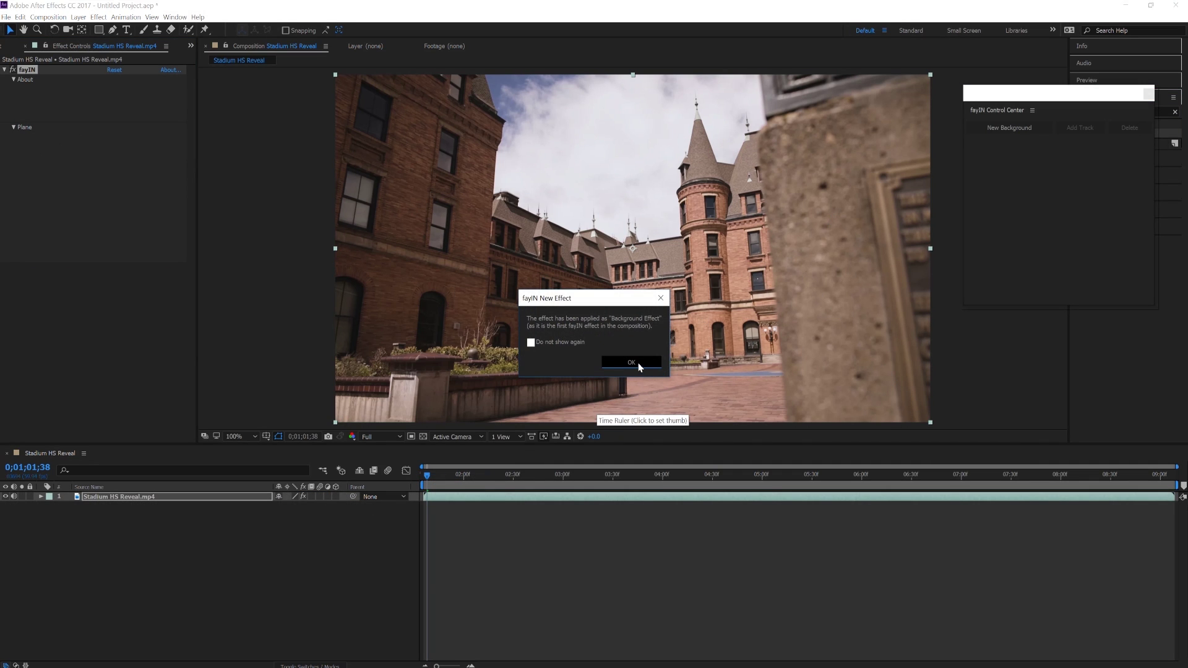
left_click(638, 362)
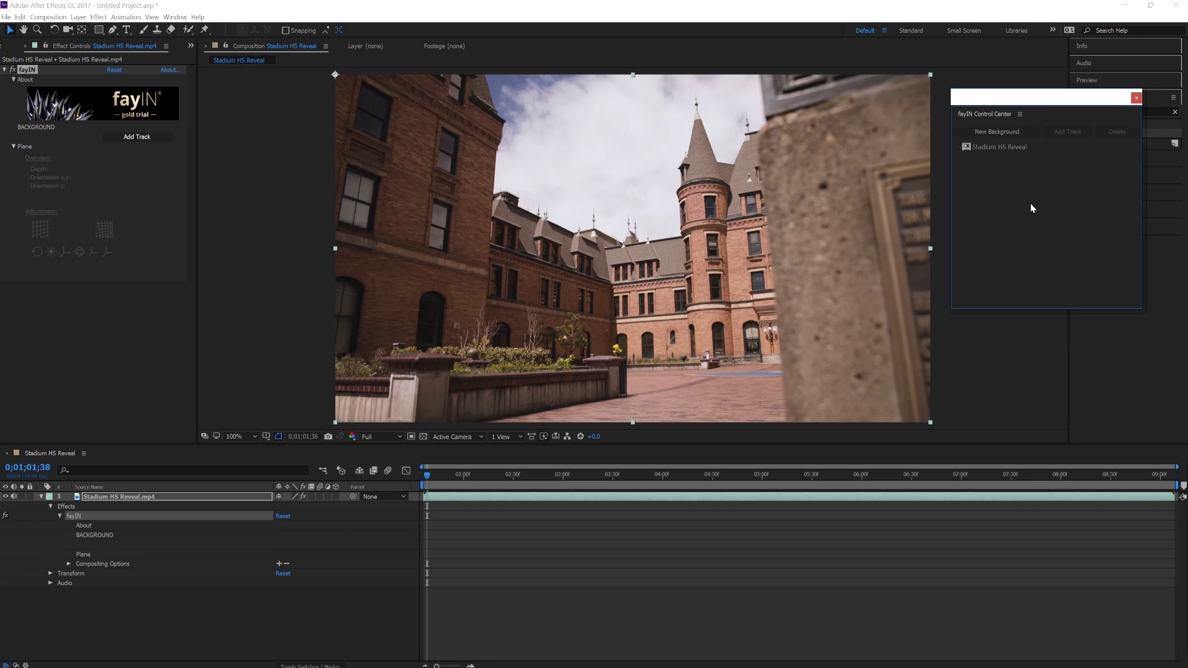
left_click_drag(433, 480, 1160, 486)
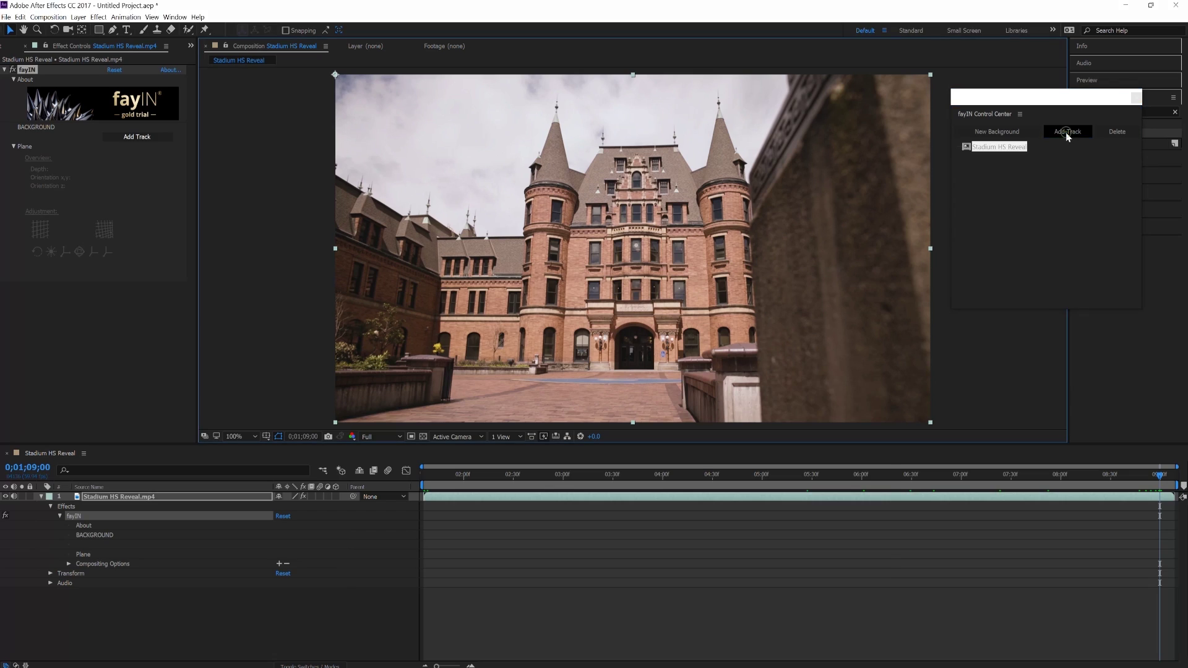
Add a static Rectangle Region Tracker as Track 1 over the upper facade windows
left_click(1067, 133)
left_click_drag(860, 384, 903, 98)
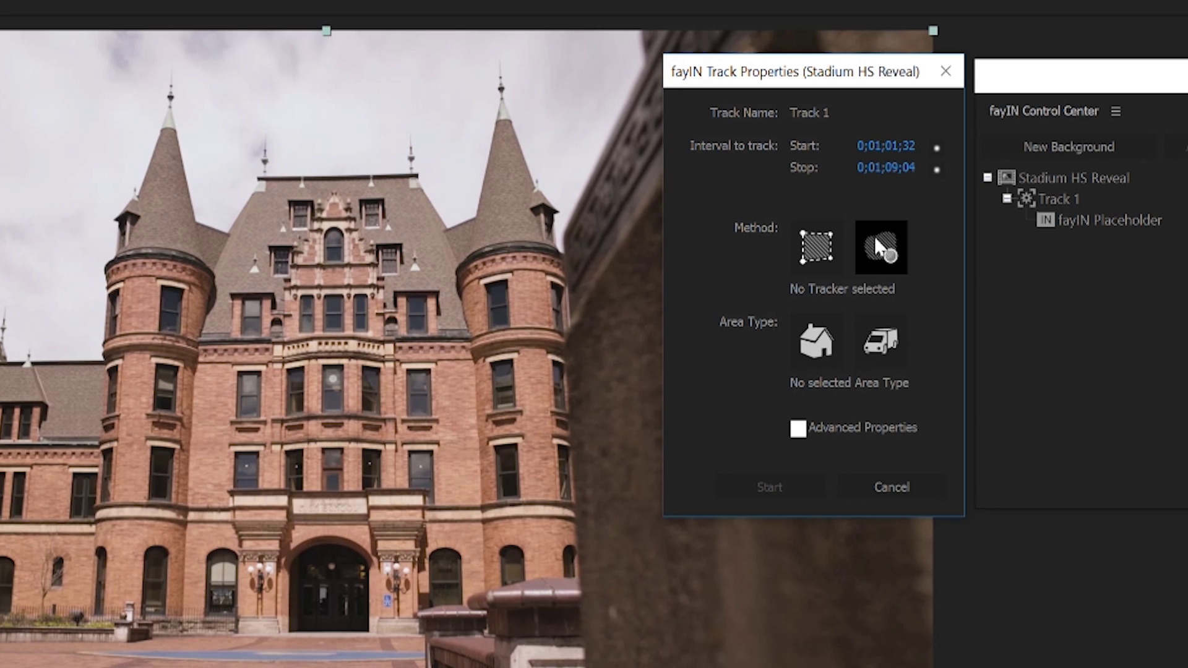
left_click(814, 256)
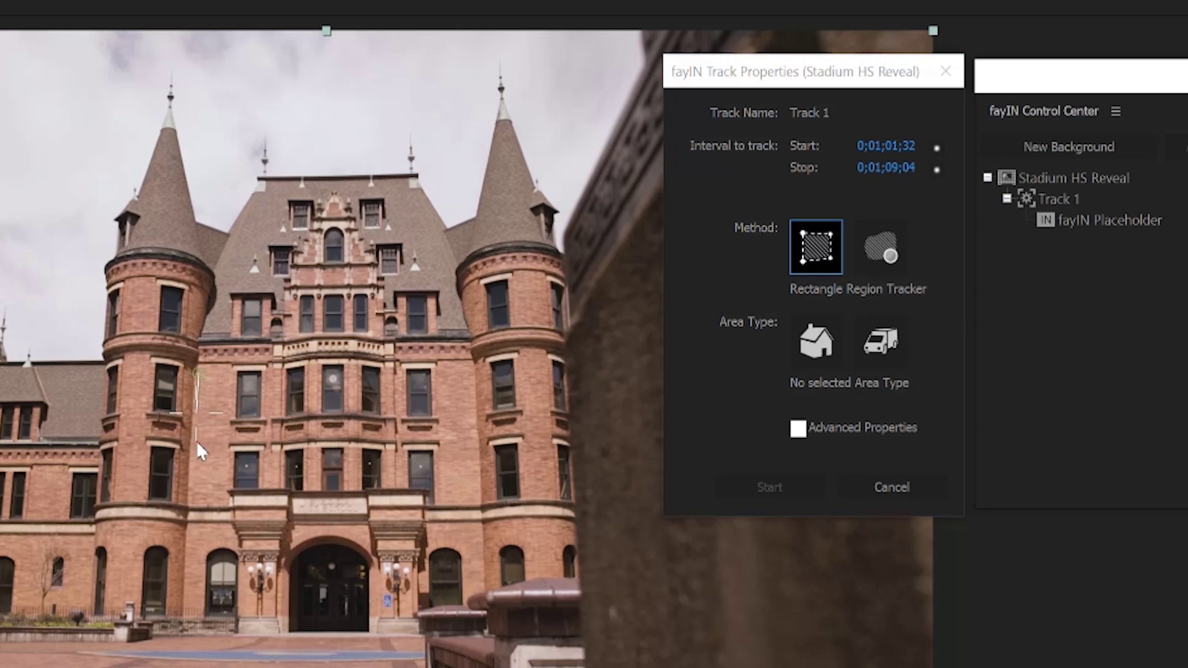
left_click_drag(197, 444, 472, 482)
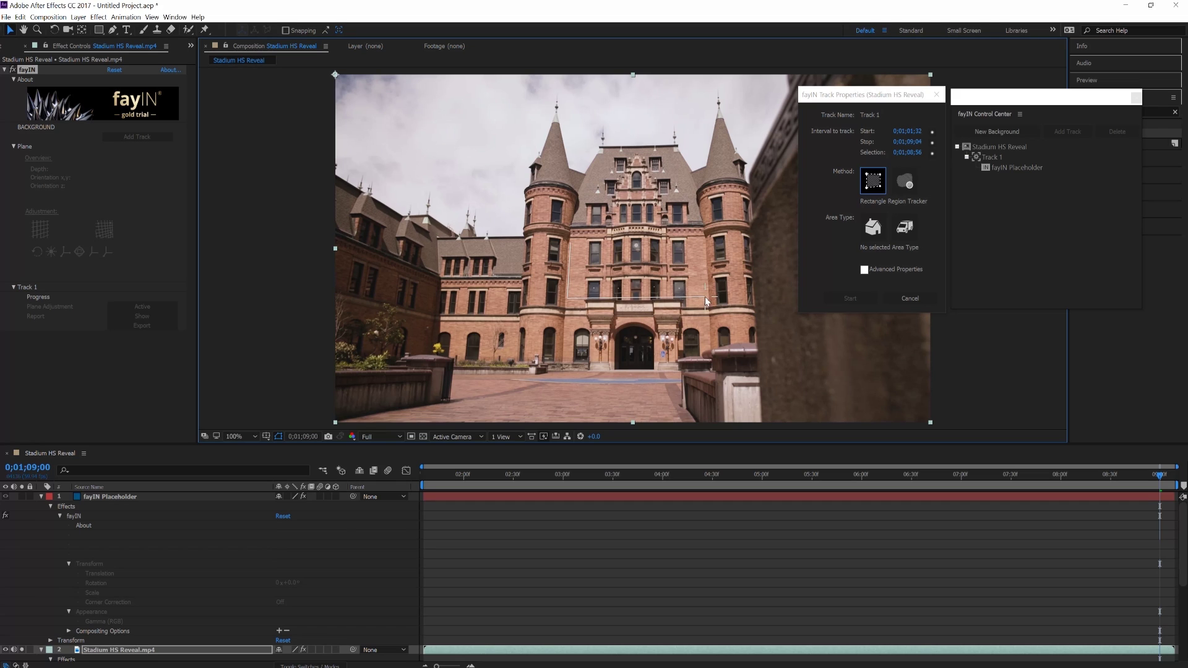
left_click_drag(704, 297, 705, 297)
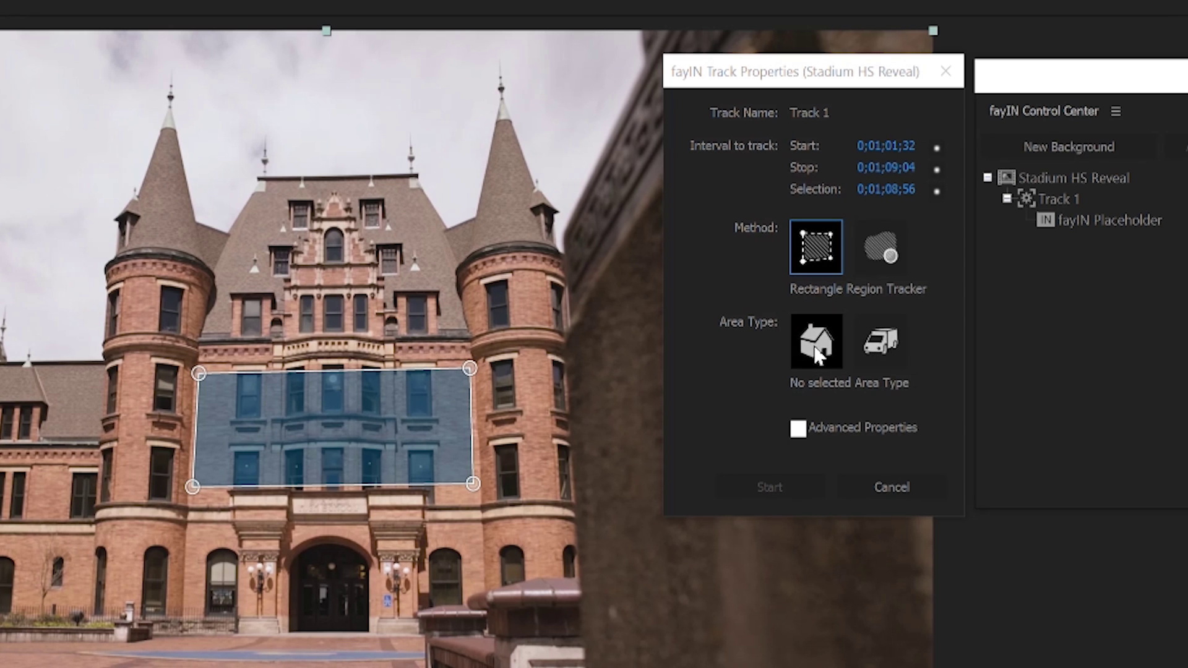
left_click(822, 358)
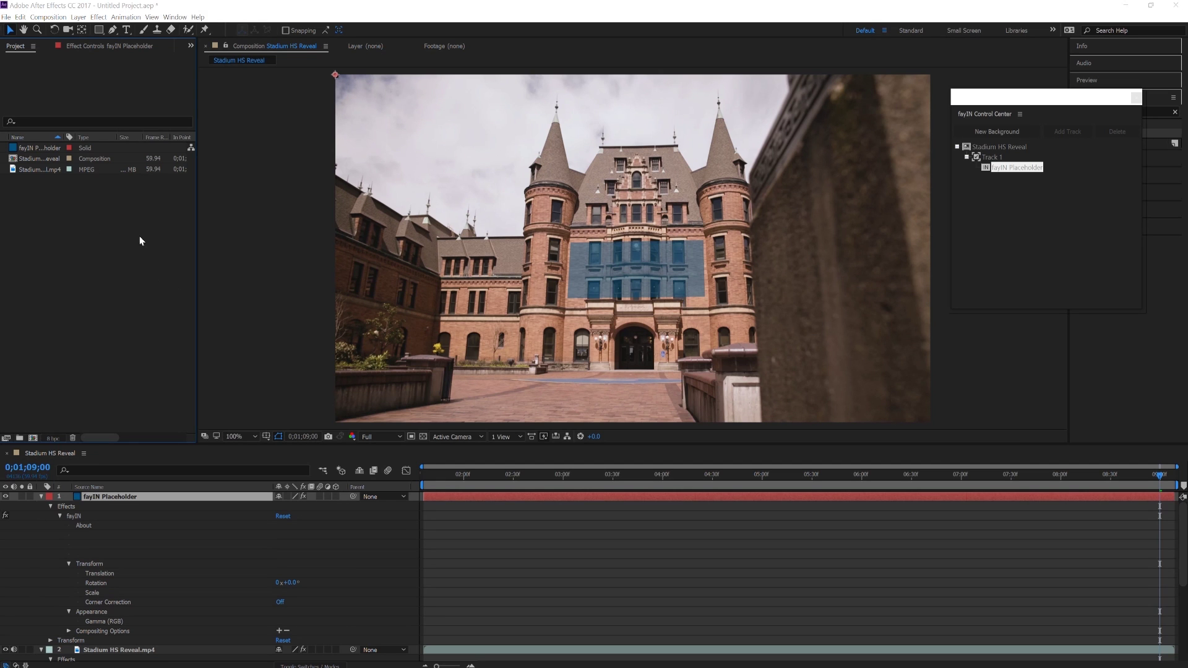
Import Move-With-Rhino-LOGO-WHITE.png into the project
double_click(139, 237)
left_click(657, 176)
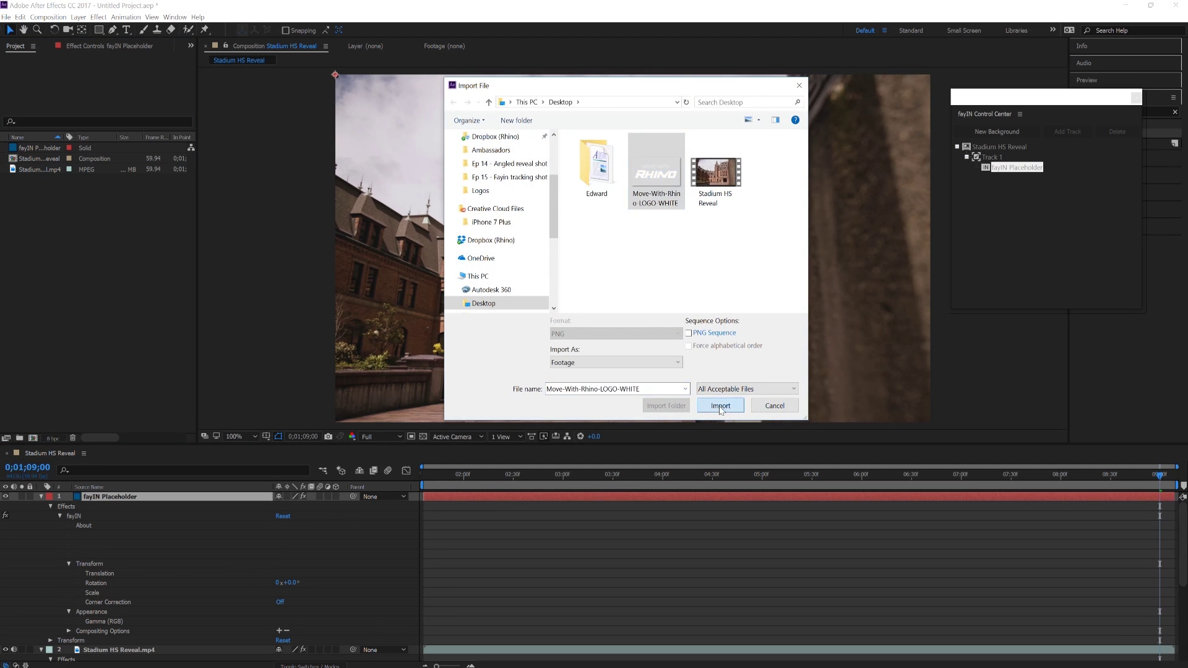
left_click(720, 405)
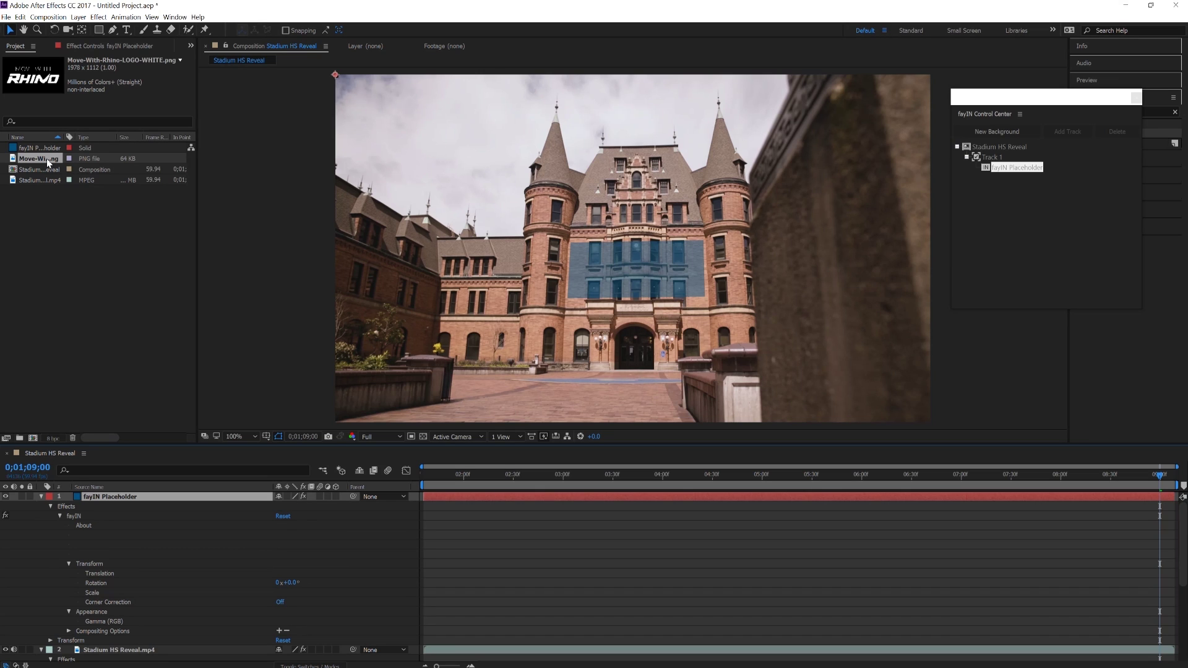
Replace the fayIN Placeholder with the logo, match its ratio, and check an earlier frame
left_click_drag(46, 159, 164, 500)
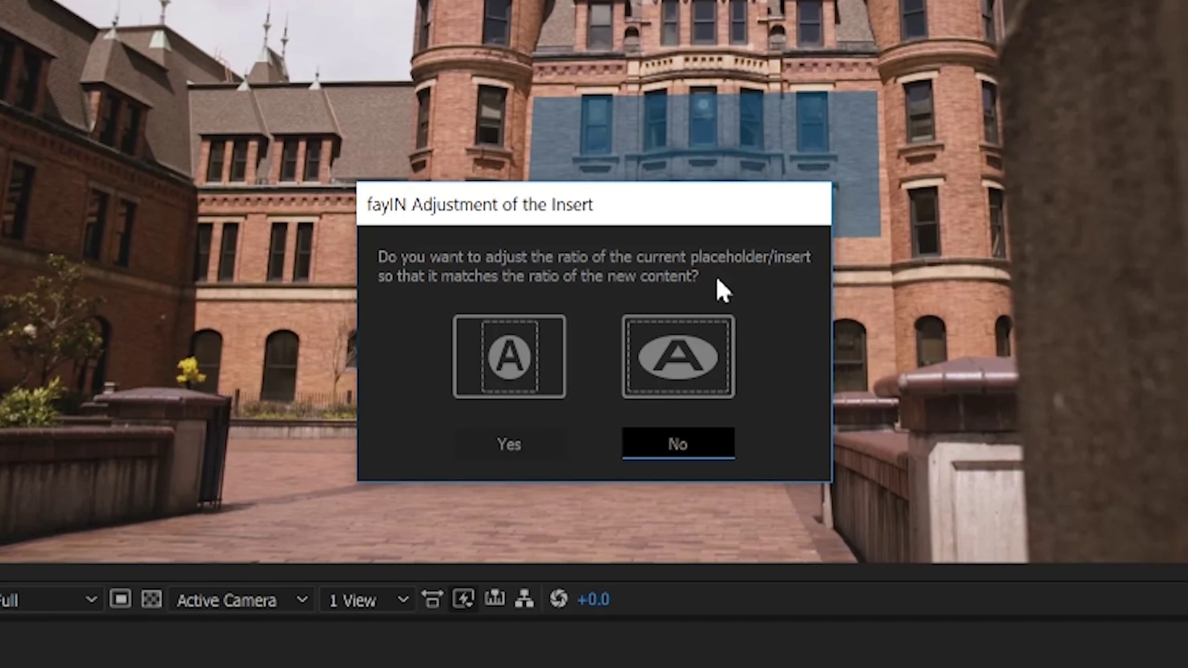
left_click(505, 446)
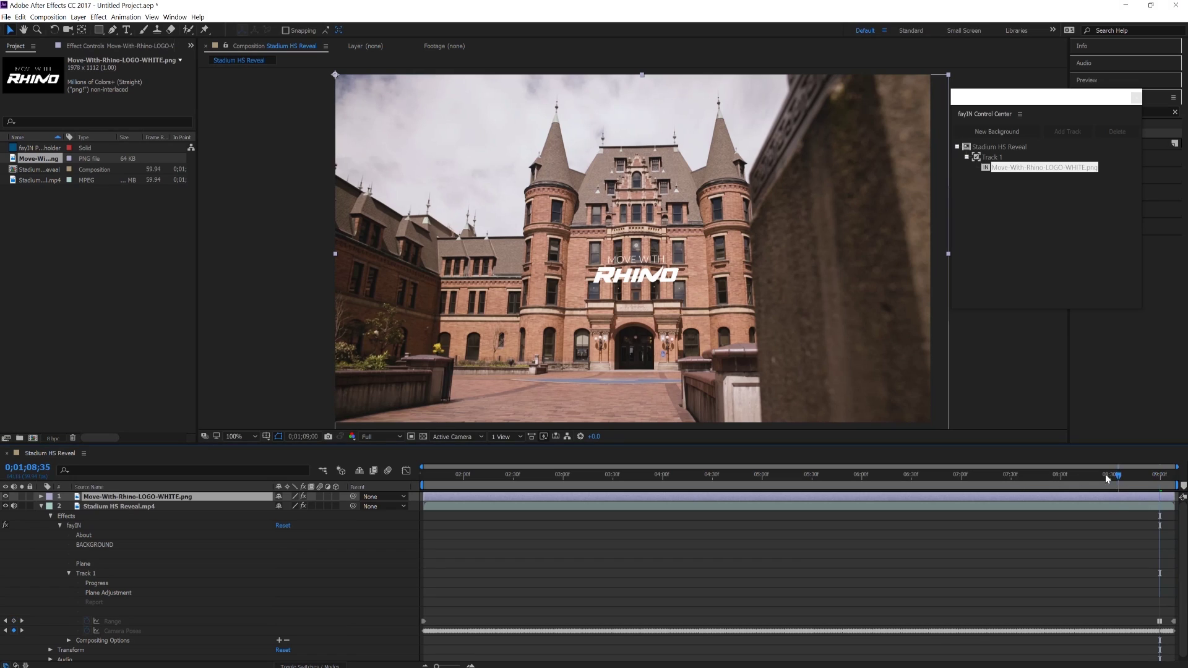
left_click_drag(1107, 479, 1159, 497)
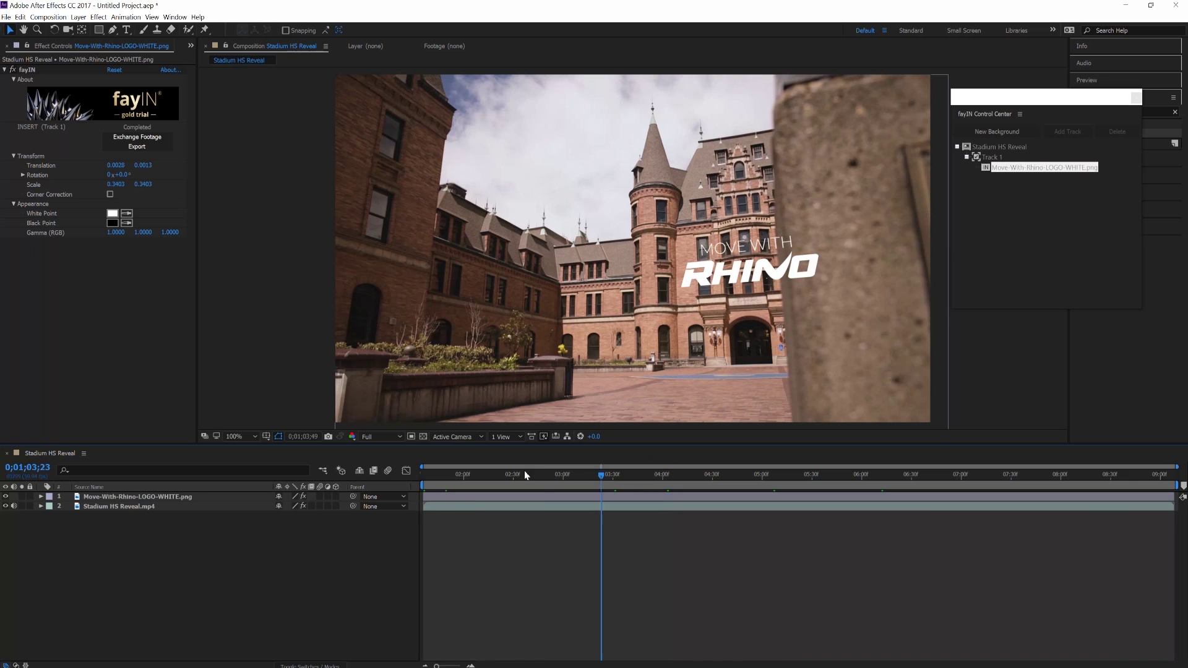
At 0;01;02;01, duplicate the Stadium HS Reveal.mp4 layer and preview playback
left_click_drag(596, 489, 464, 488)
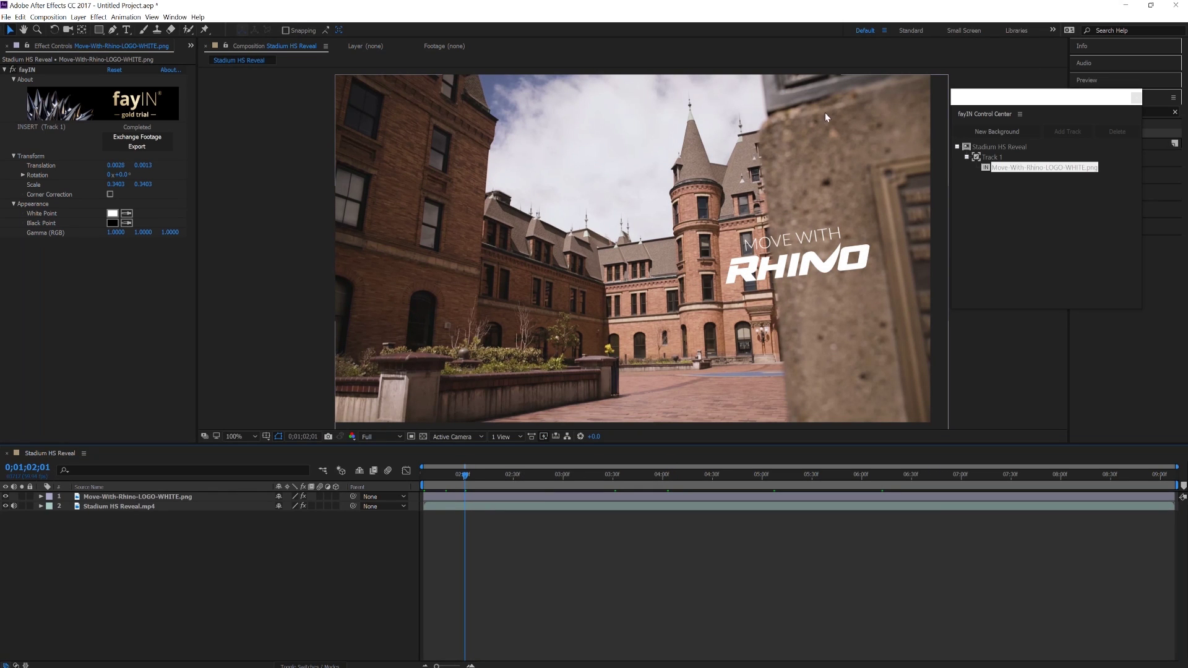
left_click(830, 411)
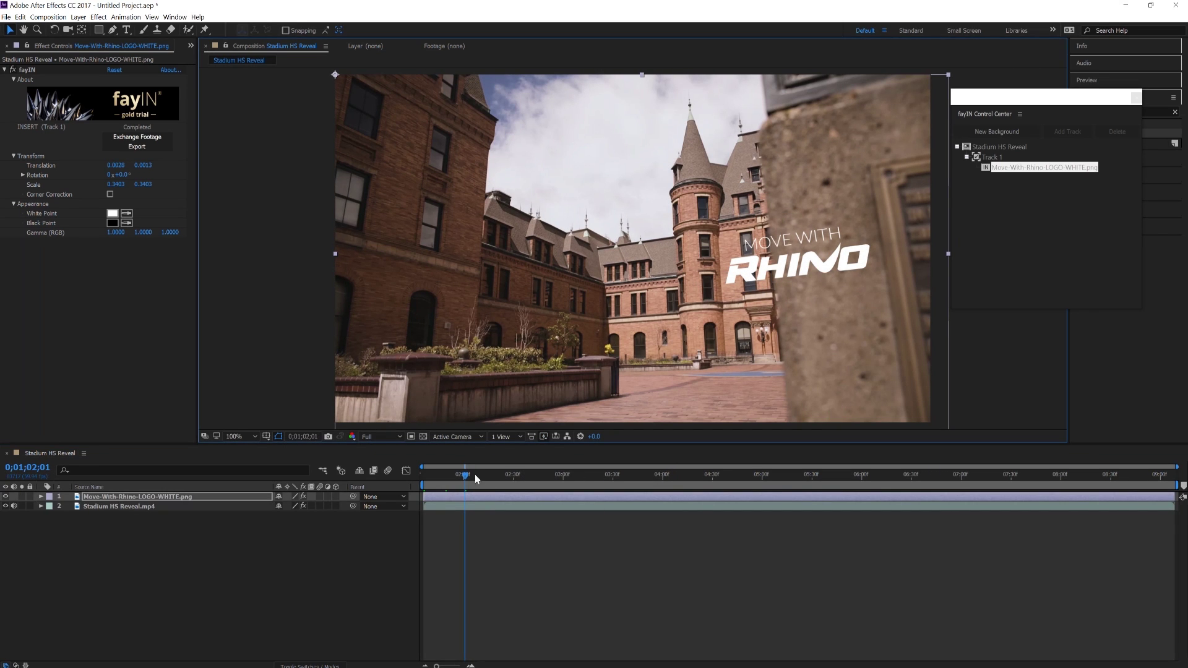
left_click(140, 506)
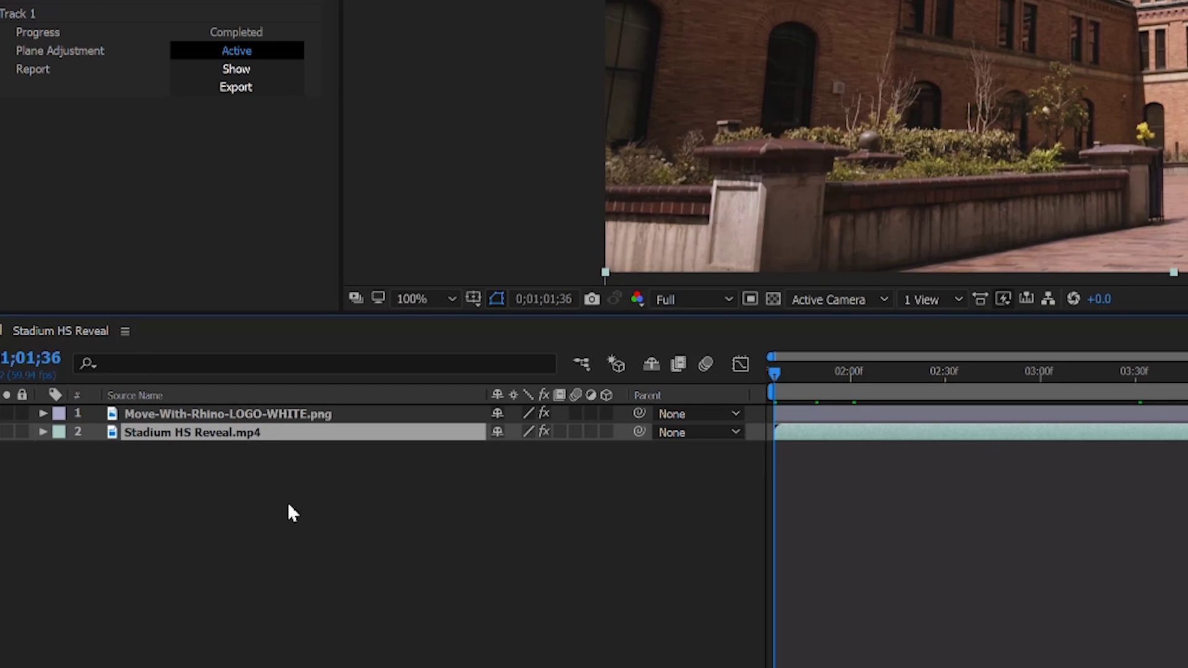
key("ctrl+d")
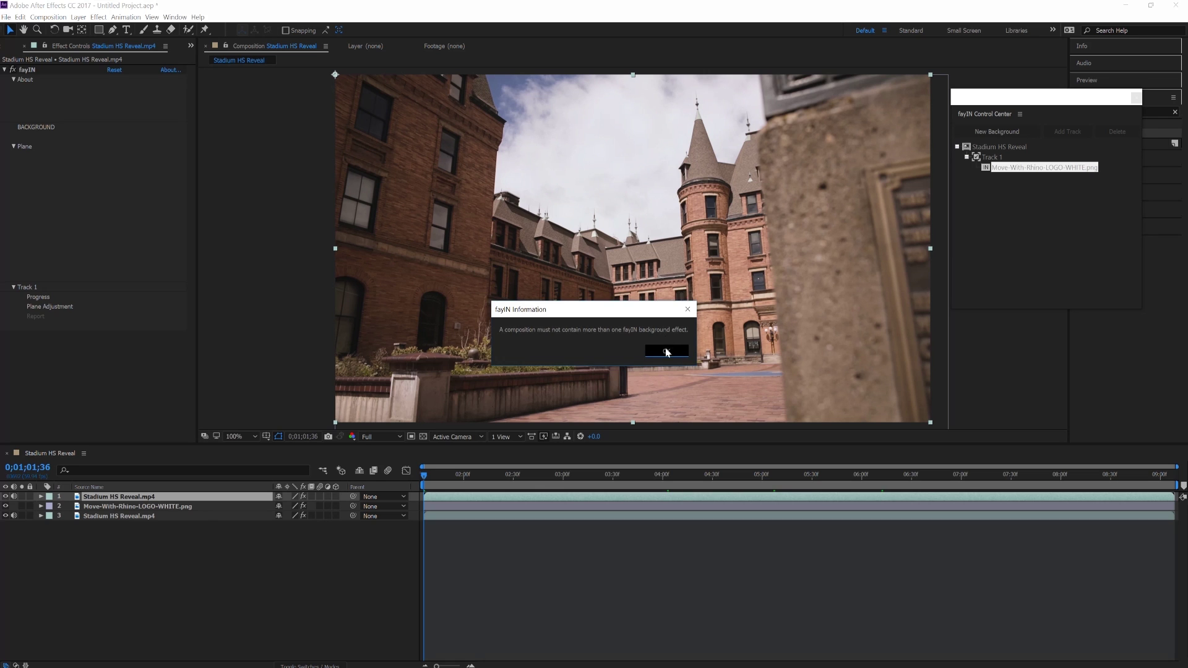
left_click(666, 348)
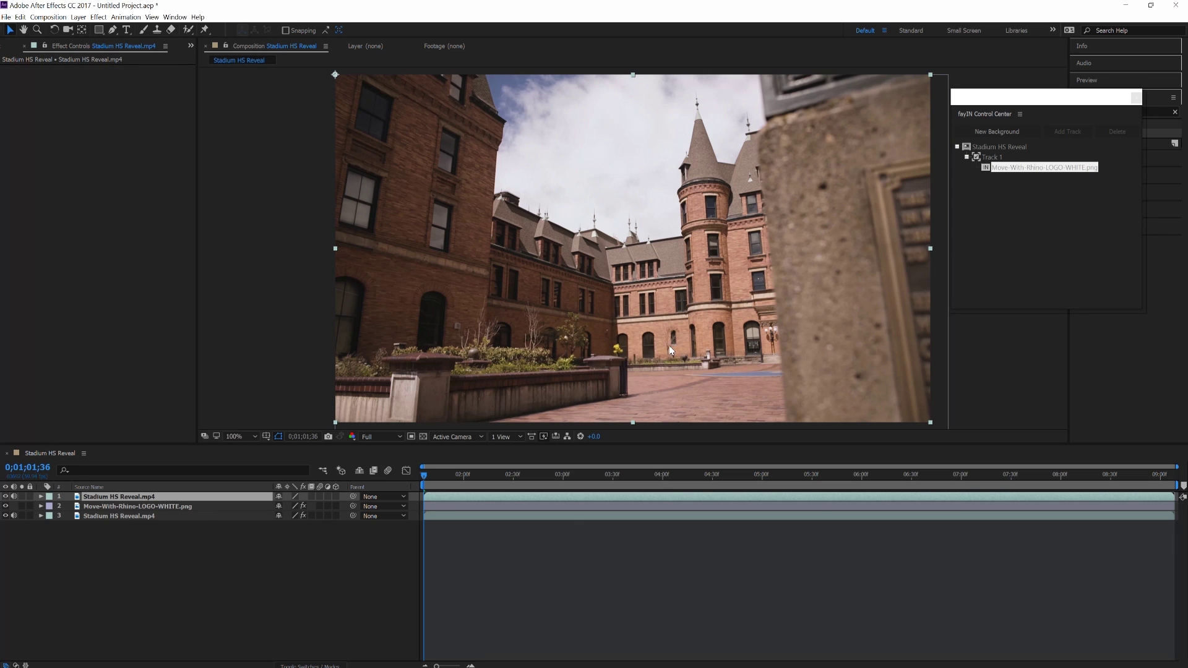
key("space")
key("space")
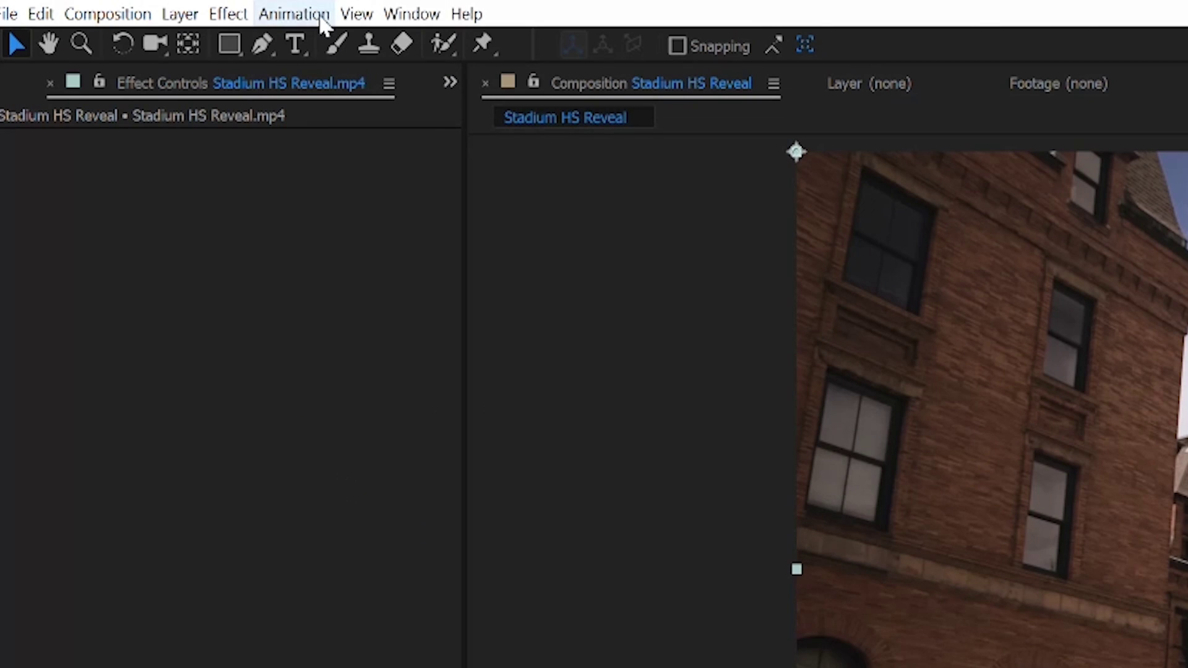
Start a Pen-tool mask with points down the foreground pillar's edge
left_click(261, 44)
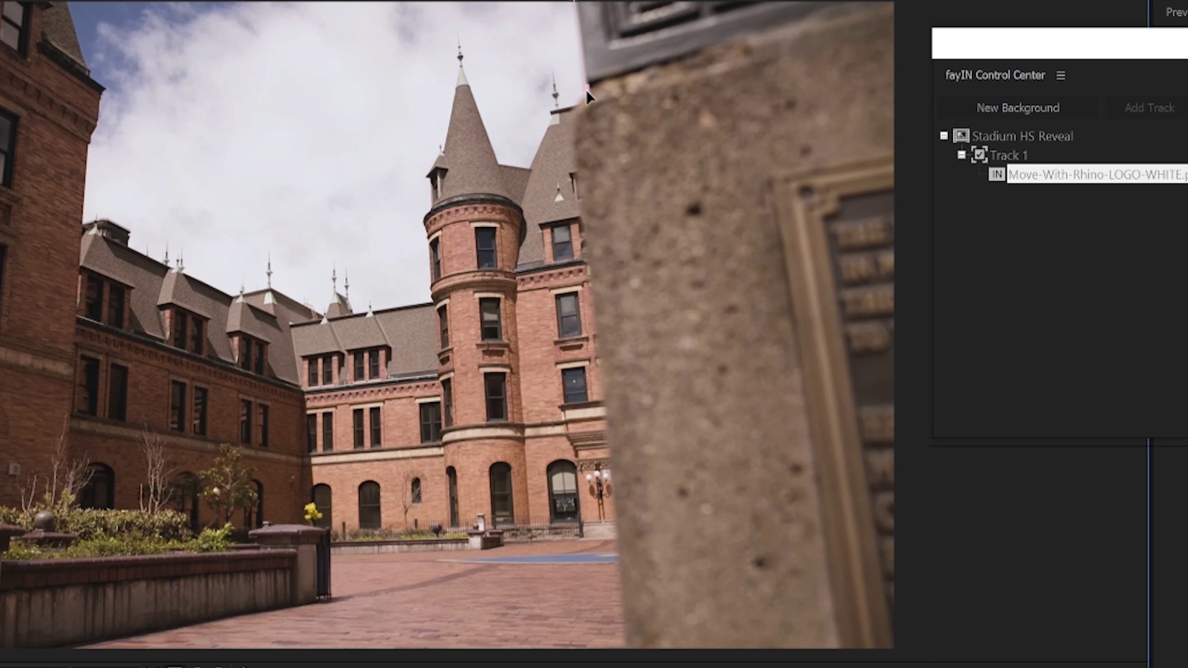
left_click(569, 115)
left_click(572, 178)
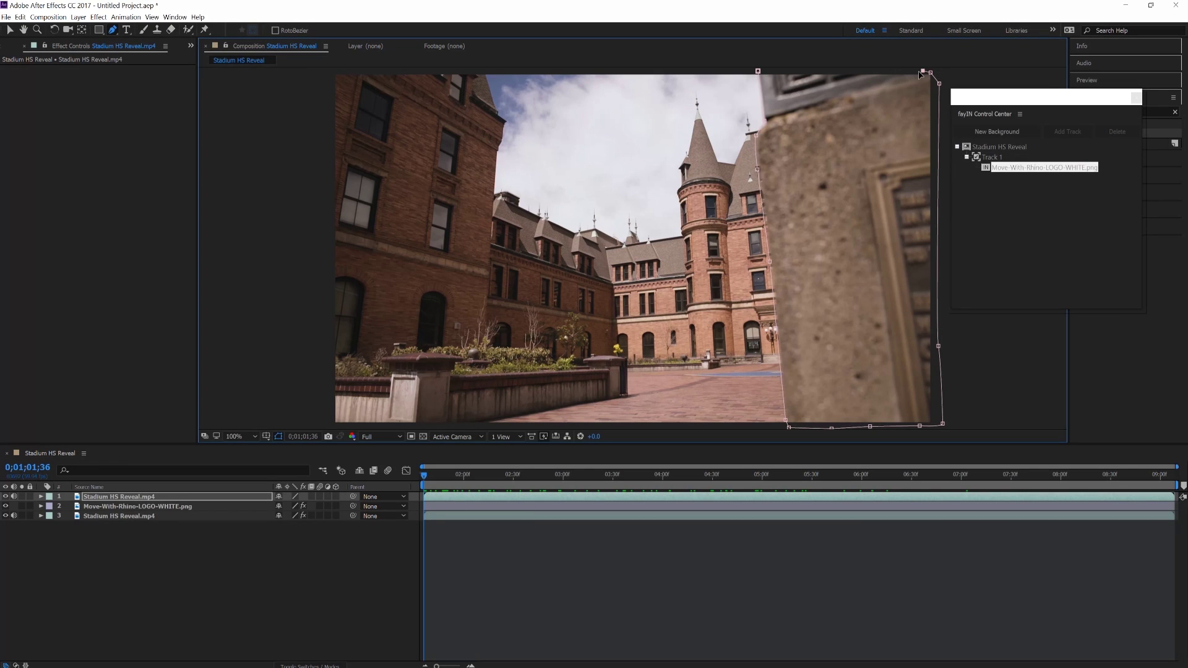
Close the pillar mask, check it later in the shot, and expand Layer 1's Mask 1 properties
left_click(758, 72)
left_click_drag(436, 480, 795, 497)
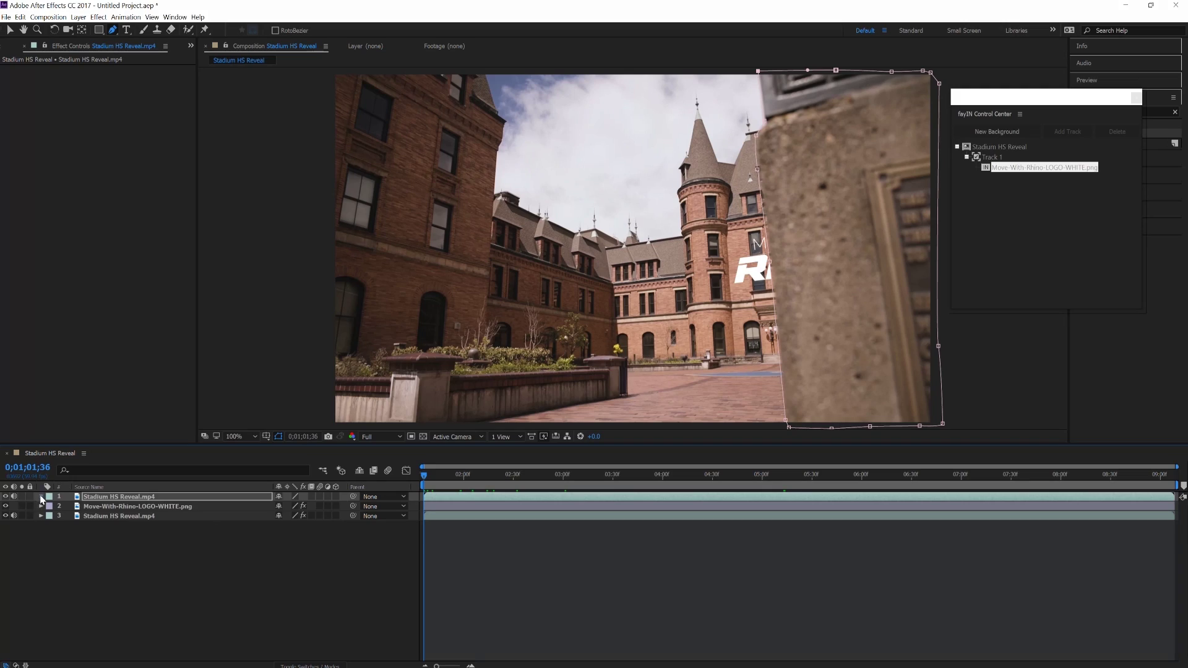
left_click(40, 496)
left_click(51, 506)
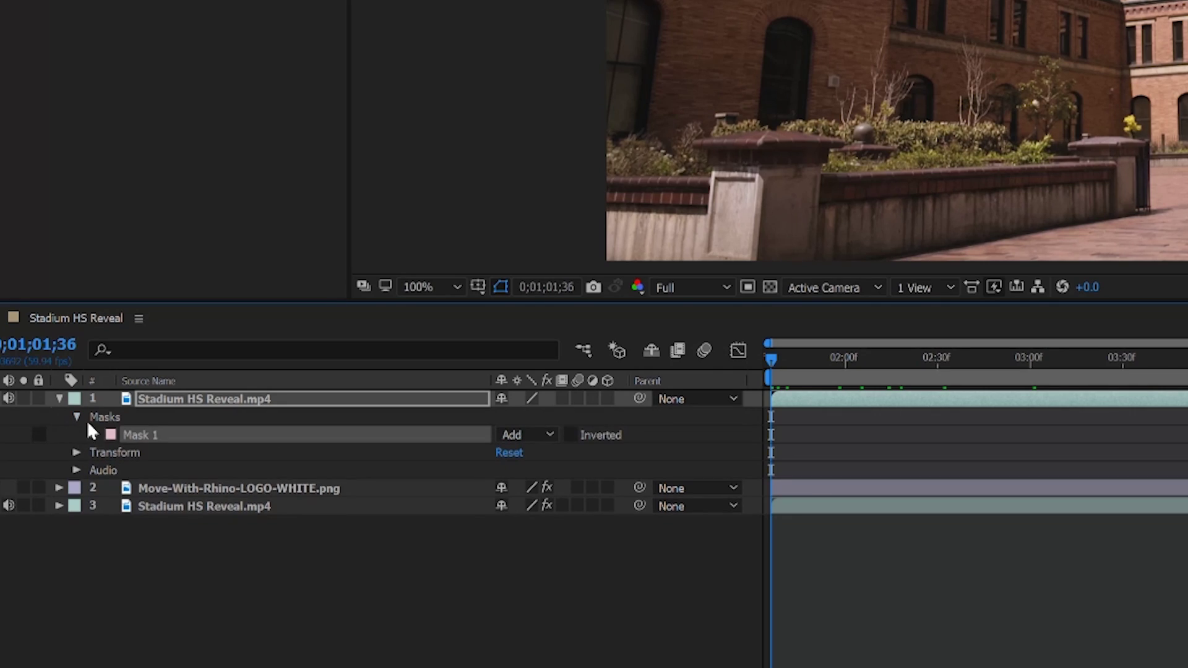
left_click(94, 434)
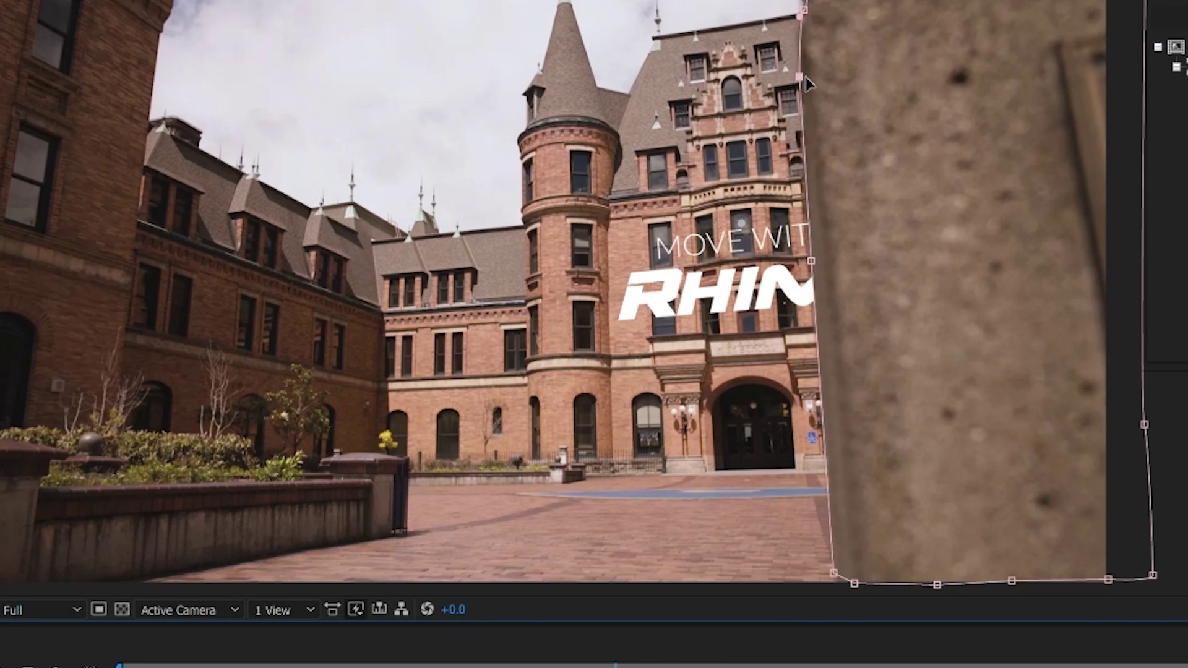
Adjust Mask 1's top and left-edge vertices at successive frames to keep fitting the pillar
left_click_drag(799, 76, 802, 72)
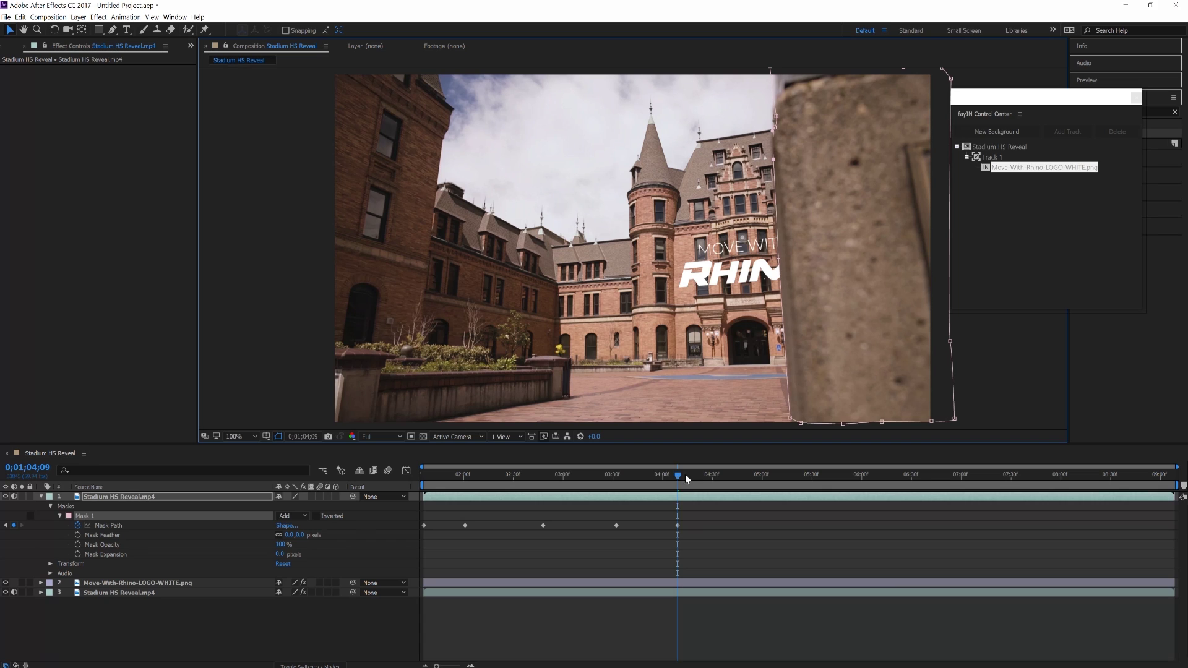
left_click_drag(688, 476, 705, 476)
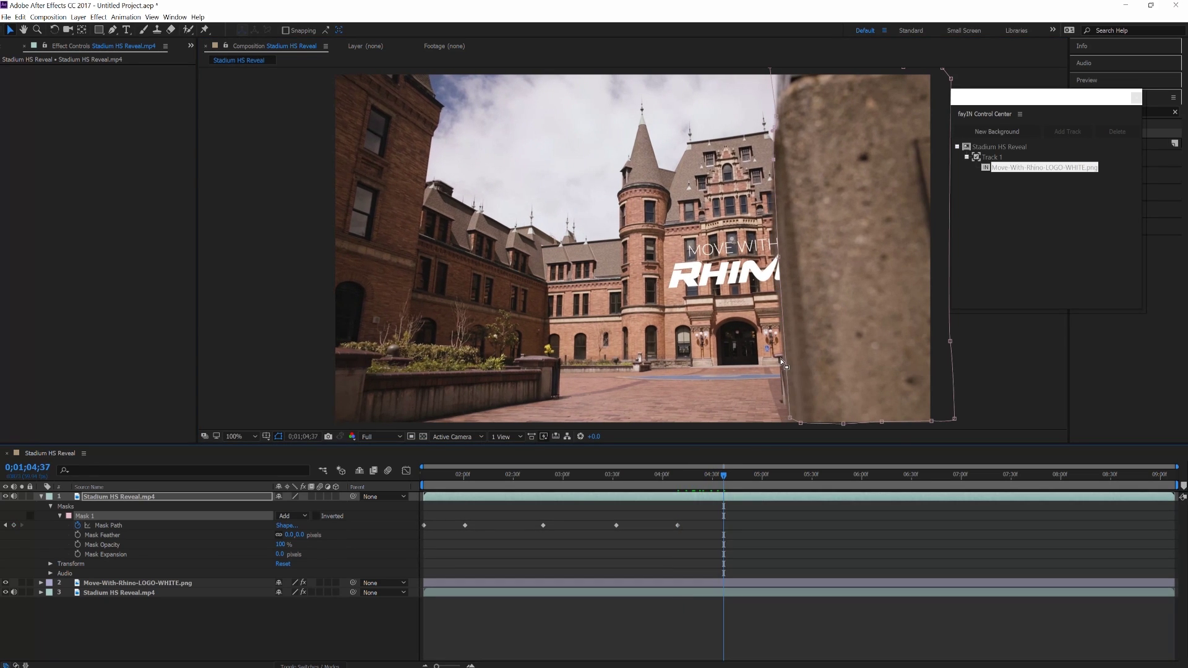
left_click_drag(783, 317, 781, 317)
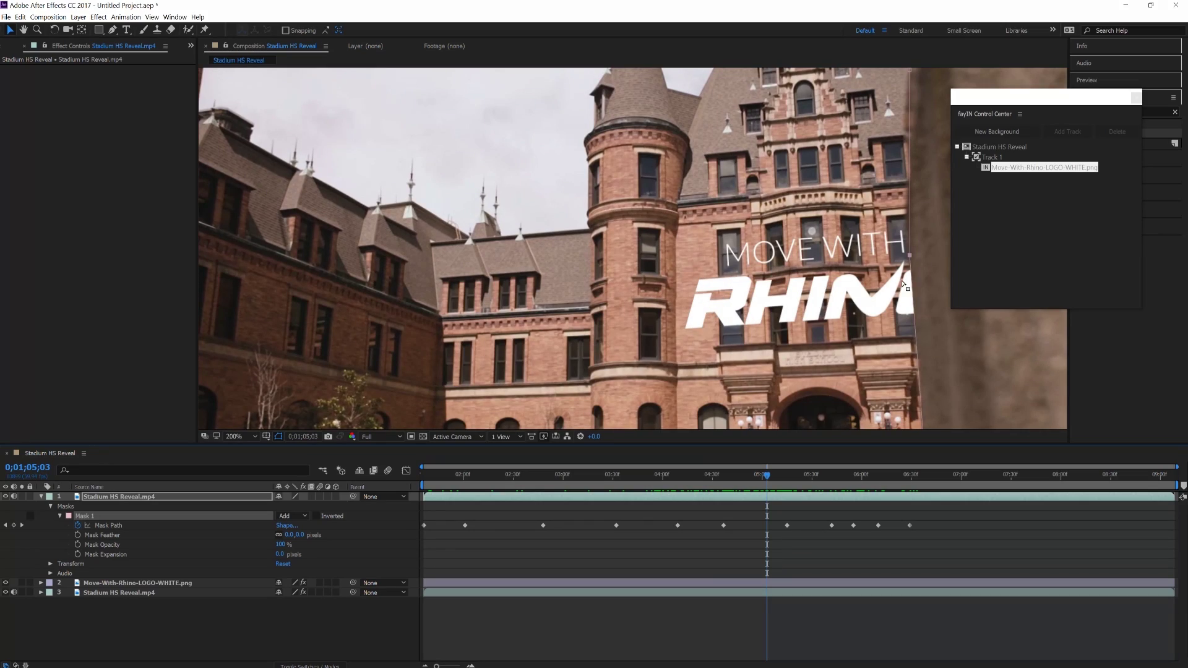
left_click_drag(767, 474, 824, 478)
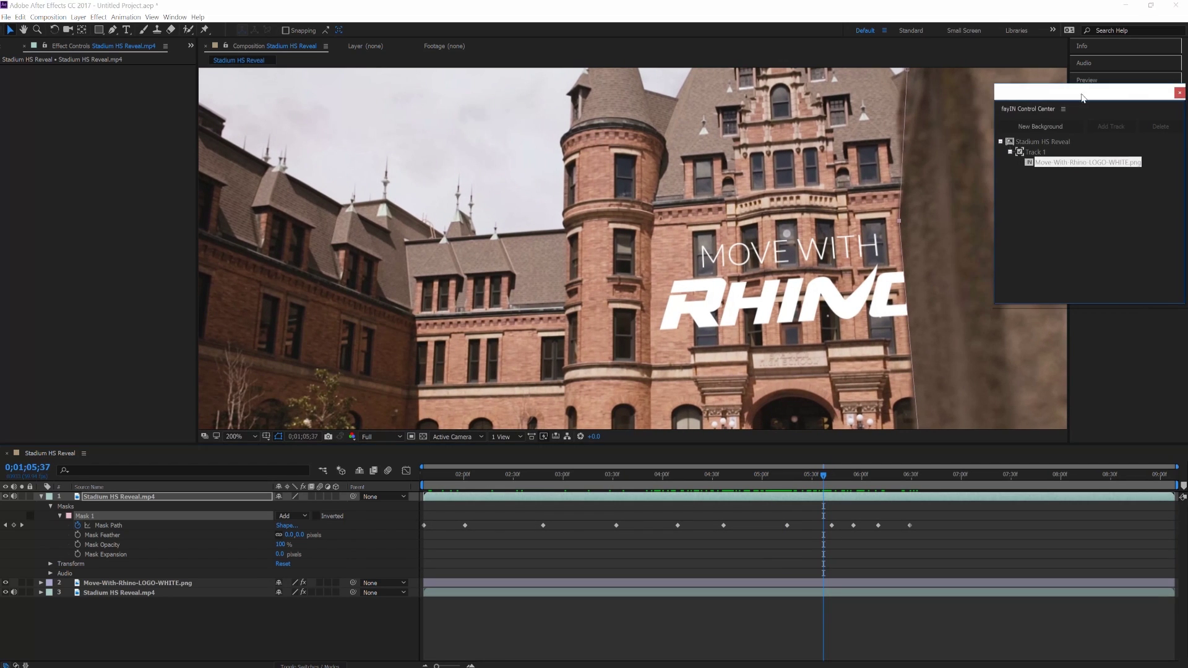
mouse_move(823, 474)
left_mouse_down()
mouse_move(863, 475)
mouse_move(840, 478)
left_mouse_up()
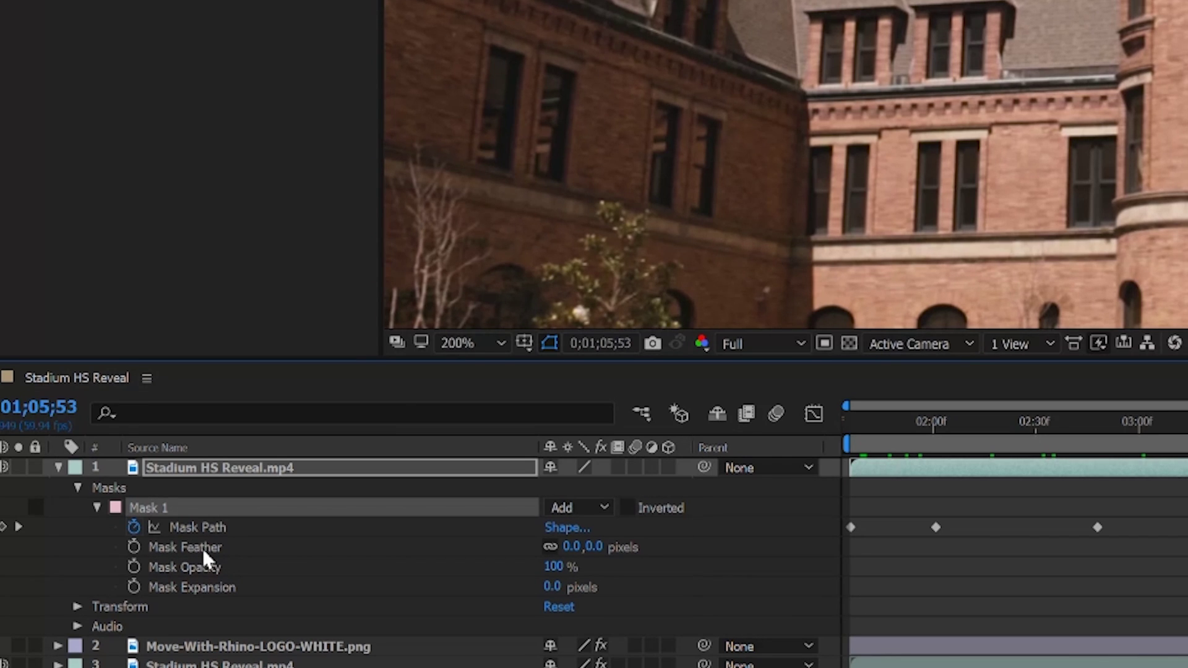
left_click_drag(849, 474, 738, 481)
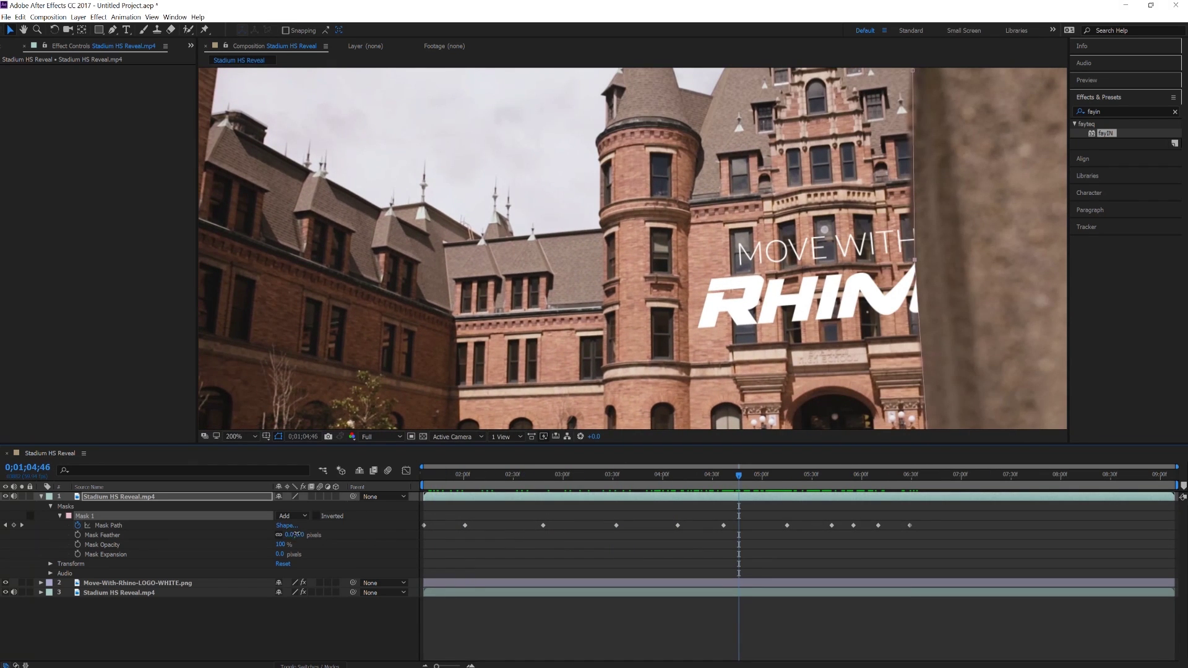